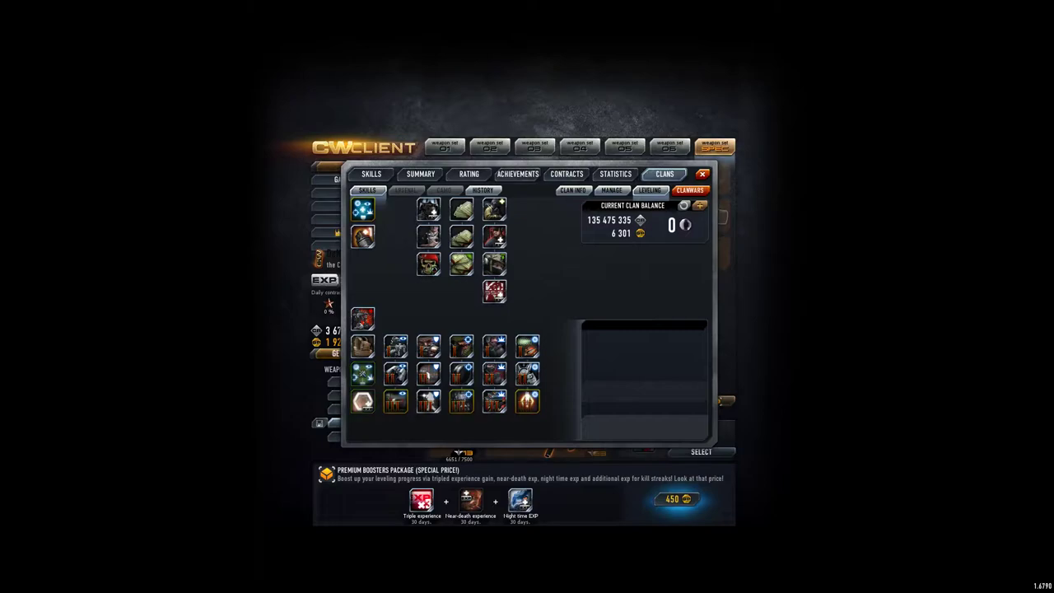
- Load and refresh the clan panel to show the member roster and the pending join request
{"action": "left_click", "coordinate": [683, 205]}
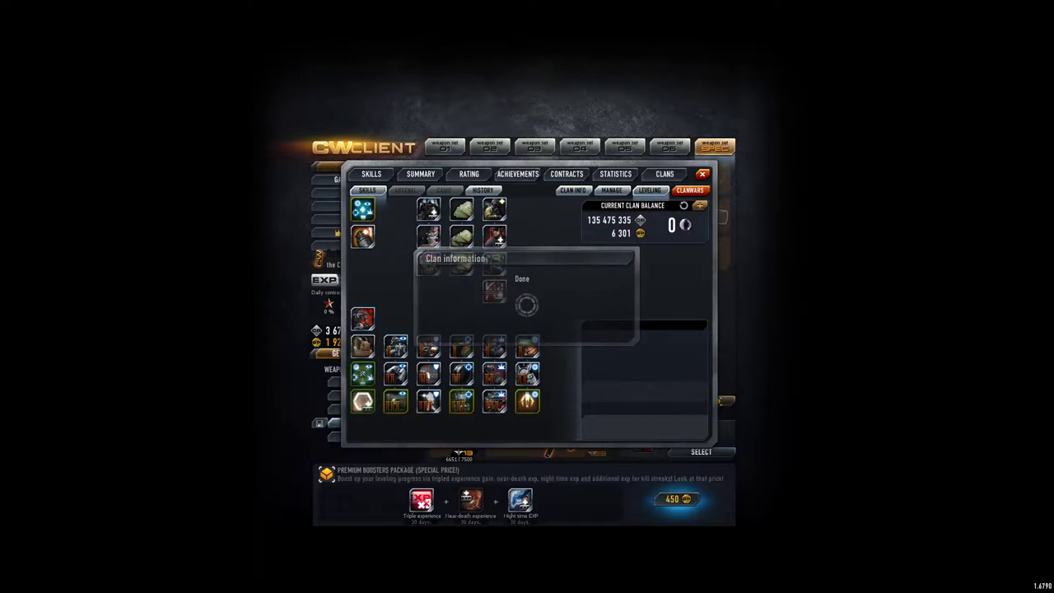
{"action": "left_click", "coordinate": [700, 283]}
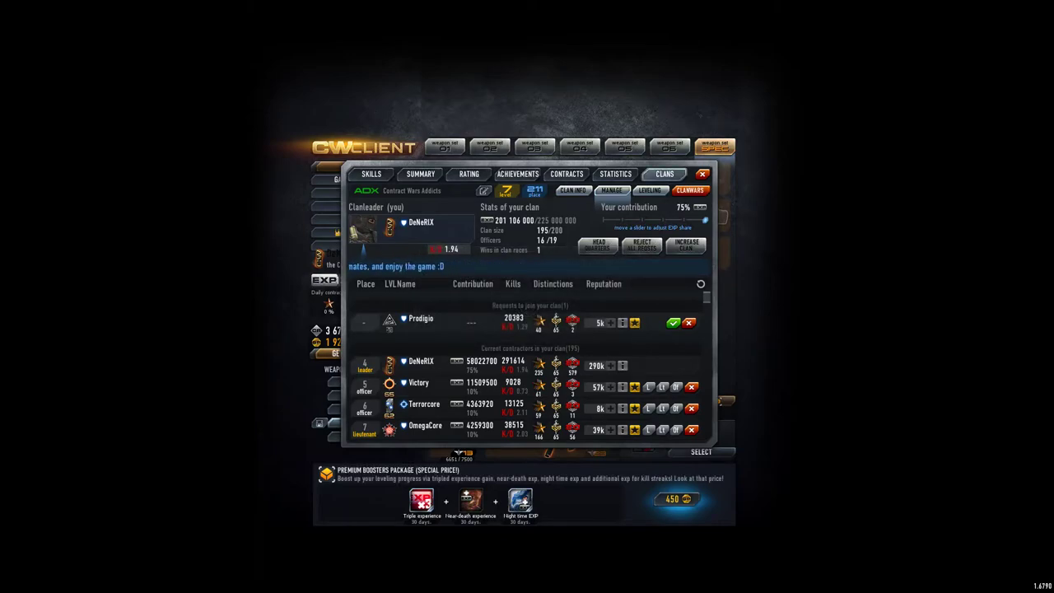
{"action": "scroll", "coordinate": [527, 370], "scroll_direction": "down", "scroll_amount": 20}
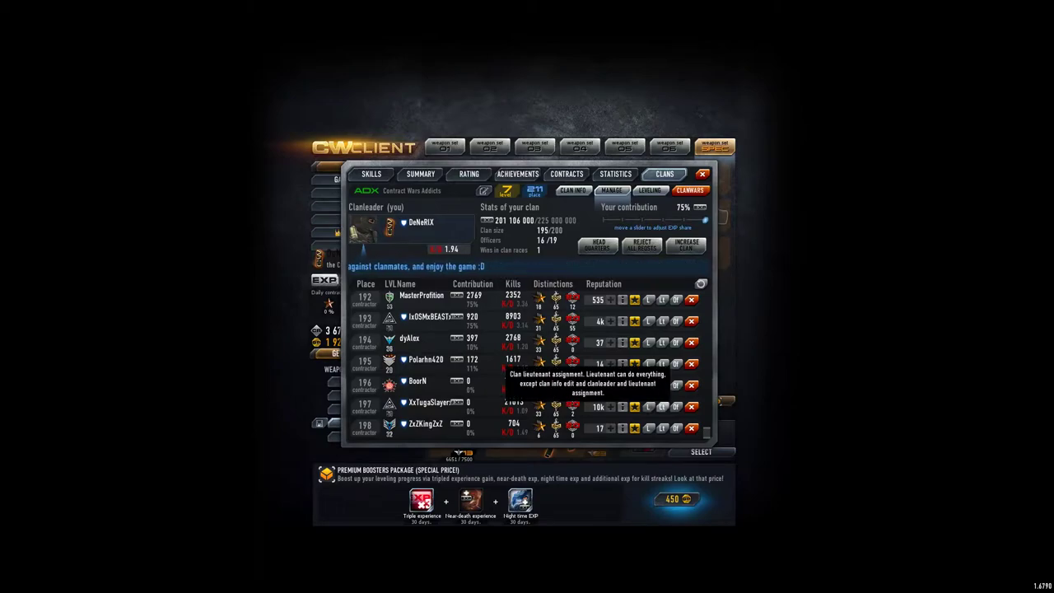
{"action": "left_click", "coordinate": [691, 406]}
{"action": "left_click", "coordinate": [527, 333]}
{"action": "left_click", "coordinate": [690, 427]}
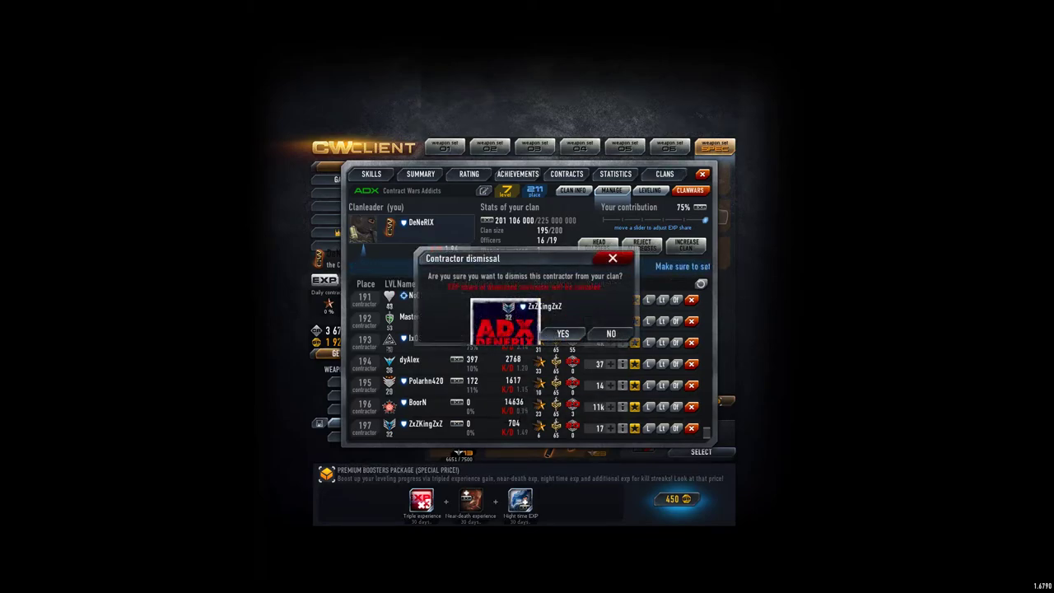
{"action": "left_click", "coordinate": [562, 334]}
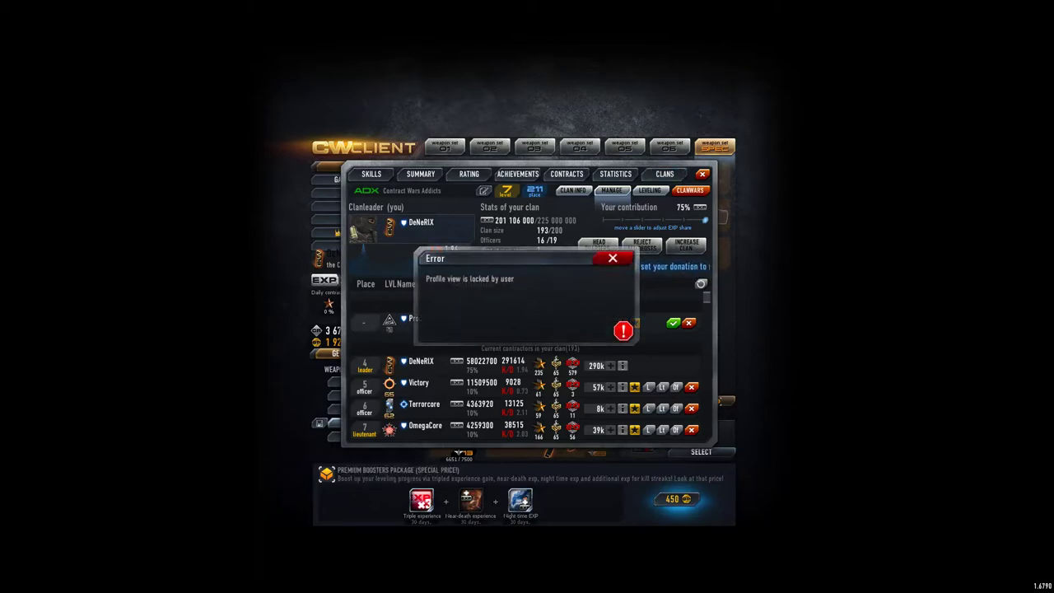
- Close the locked-profile error and accept Prodigio's join request, reaching 194 members
{"action": "key", "text": "Escape"}
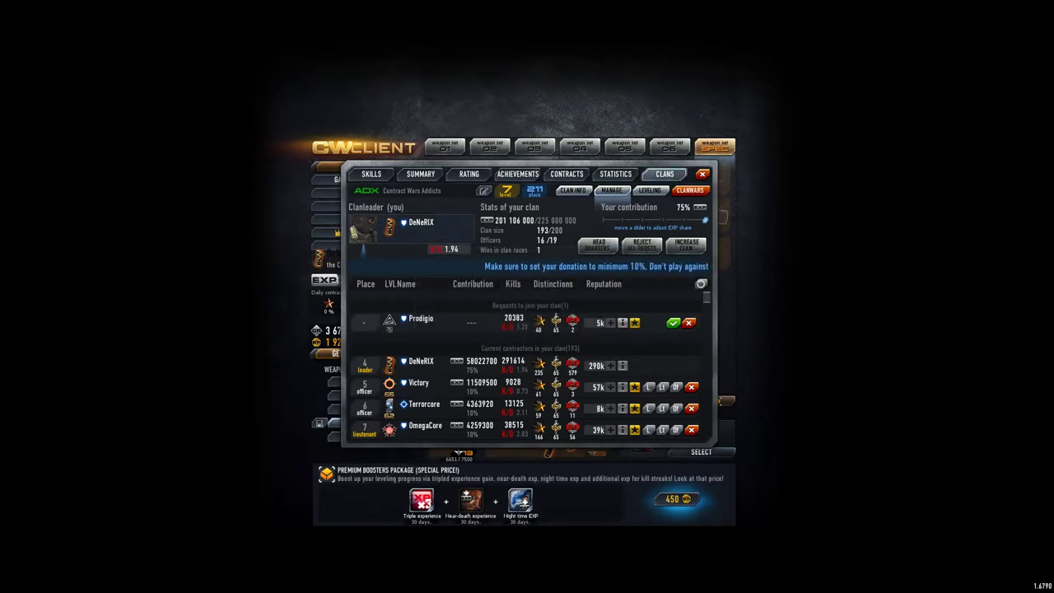
{"action": "key", "text": "Escape"}
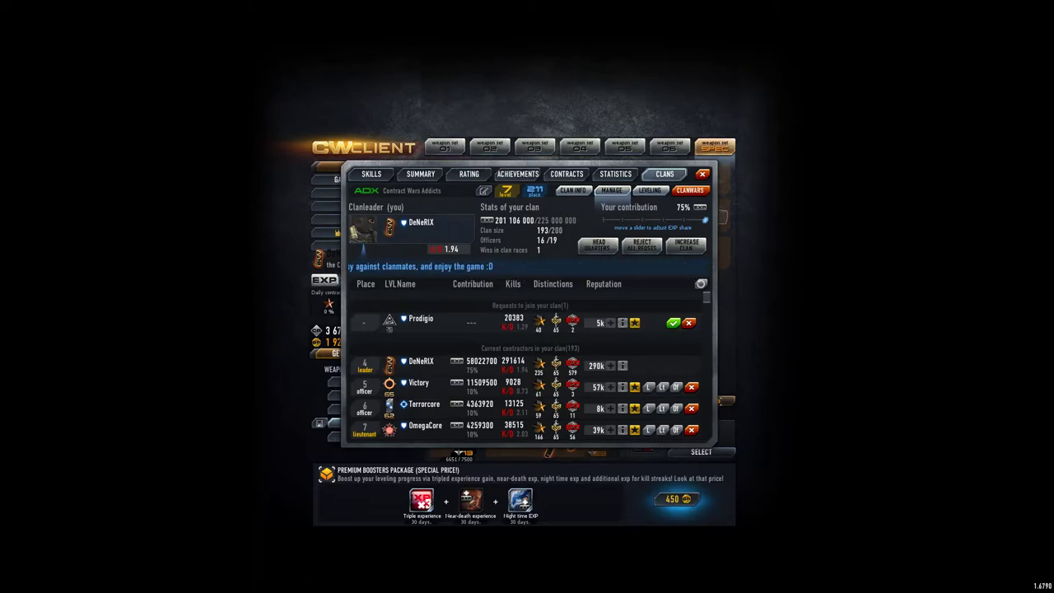
{"action": "left_click", "coordinate": [672, 322]}
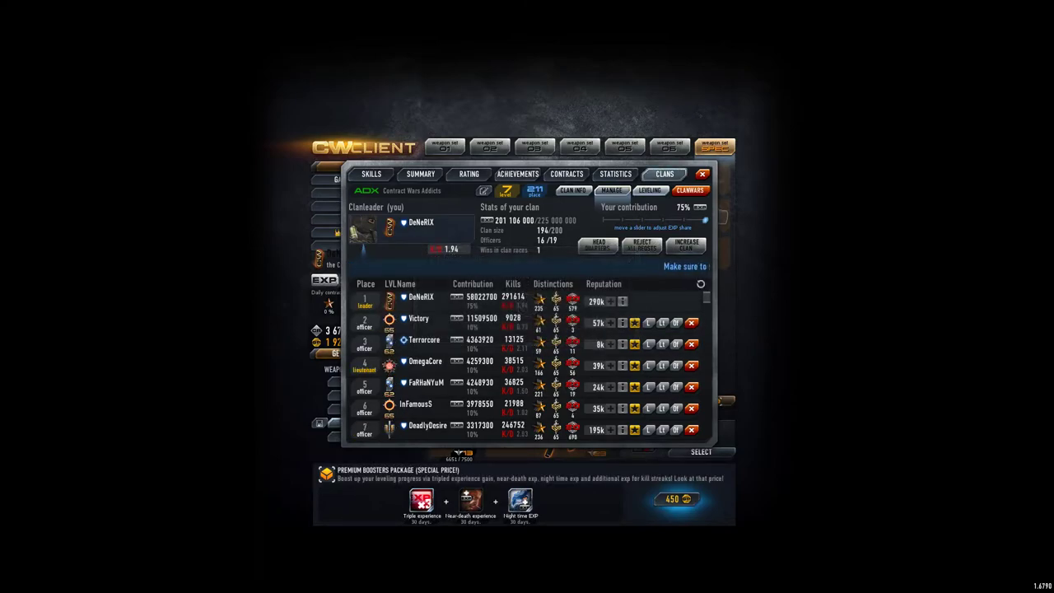
{"action": "left_click", "coordinate": [649, 189]}
- Browse the clan transaction history, then return to the roster showing 194 of 200 members
{"action": "left_click", "coordinate": [483, 189]}
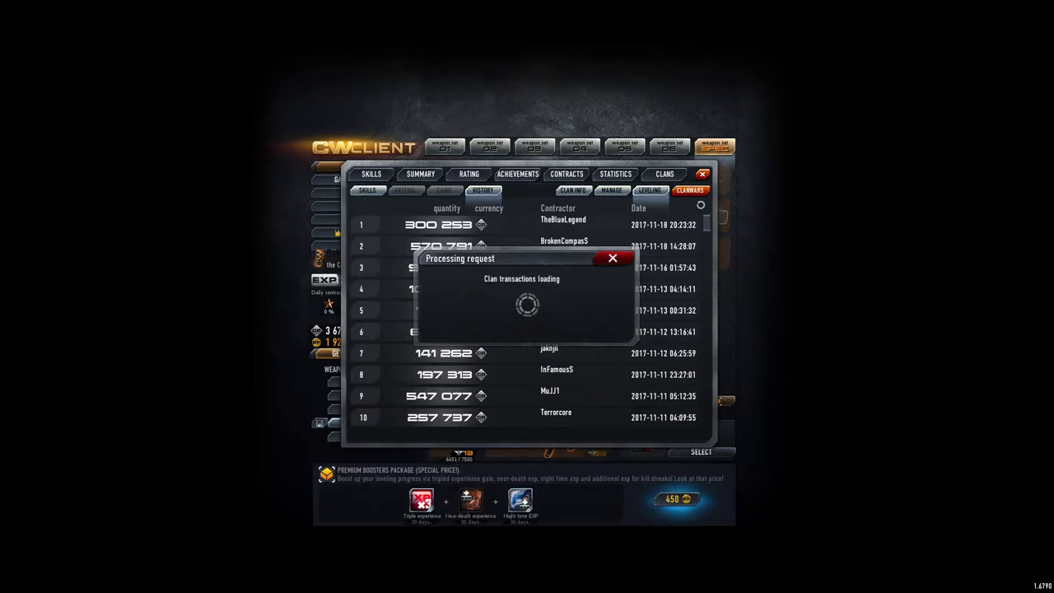
{"action": "scroll", "coordinate": [522, 321], "scroll_direction": "down", "scroll_amount": 3}
{"action": "scroll", "coordinate": [522, 321], "scroll_direction": "down", "scroll_amount": 2}
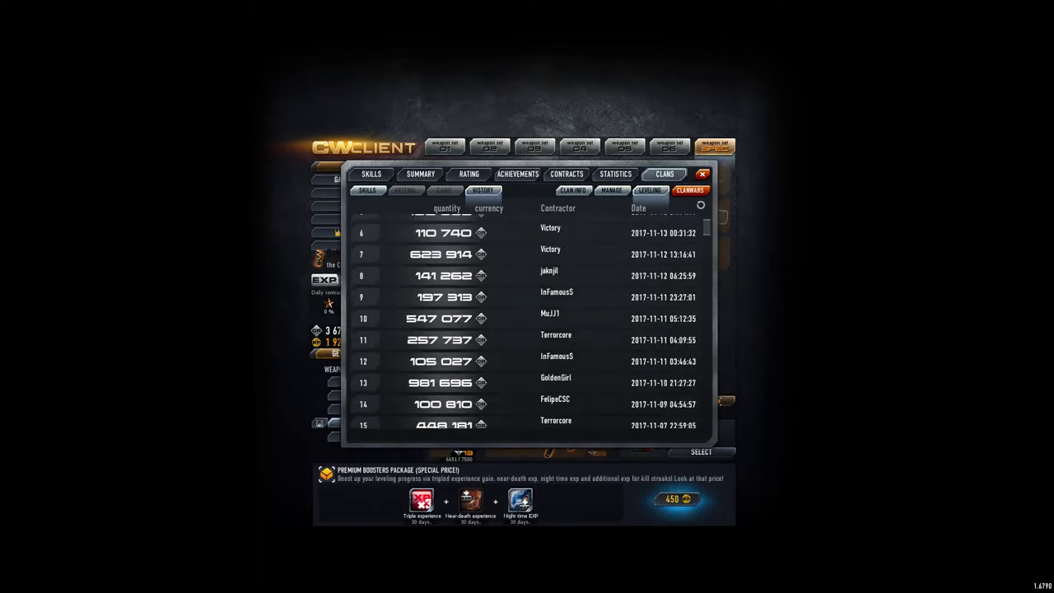
{"action": "scroll", "coordinate": [522, 320], "scroll_direction": "down", "scroll_amount": 1}
{"action": "scroll", "coordinate": [522, 321], "scroll_direction": "down", "scroll_amount": 3}
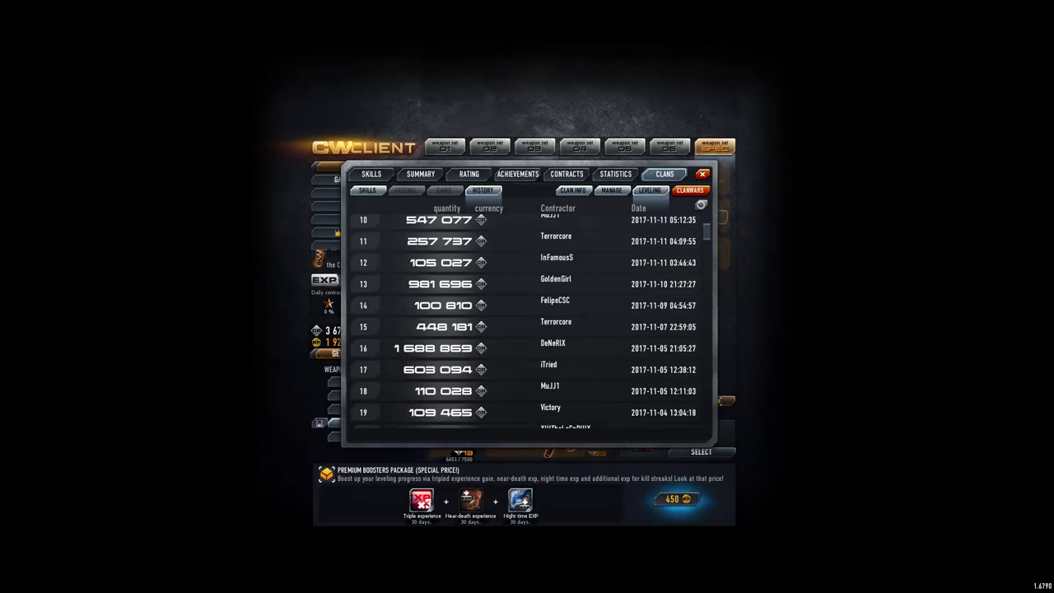
{"action": "scroll", "coordinate": [523, 321], "scroll_direction": "up", "scroll_amount": 1}
{"action": "scroll", "coordinate": [522, 321], "scroll_direction": "up", "scroll_amount": 3}
{"action": "scroll", "coordinate": [522, 321], "scroll_direction": "up", "scroll_amount": 3}
{"action": "scroll", "coordinate": [523, 321], "scroll_direction": "up", "scroll_amount": 2}
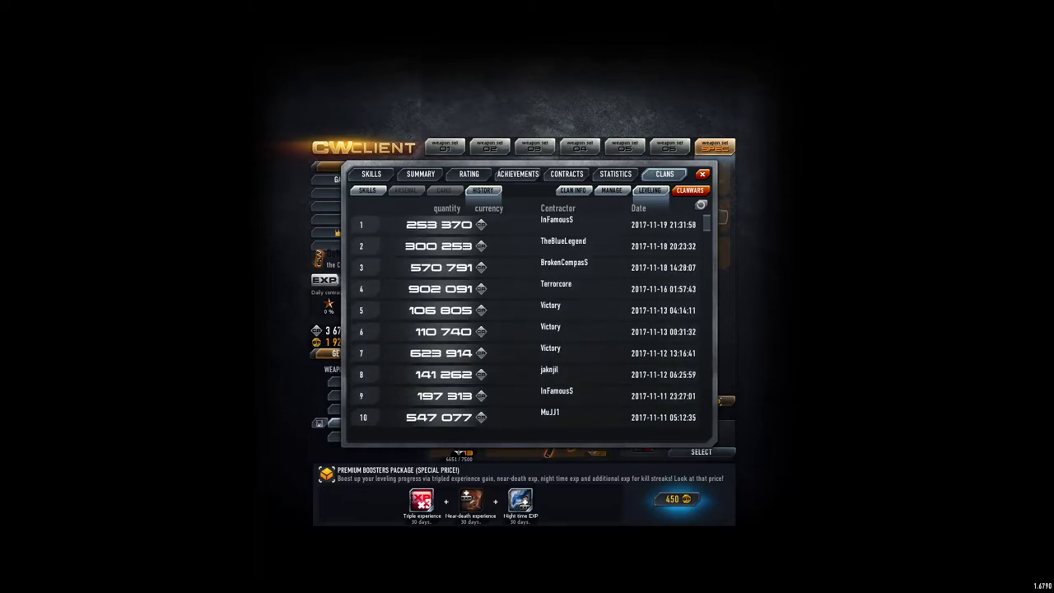
{"action": "scroll", "coordinate": [522, 321], "scroll_direction": "down", "scroll_amount": 1}
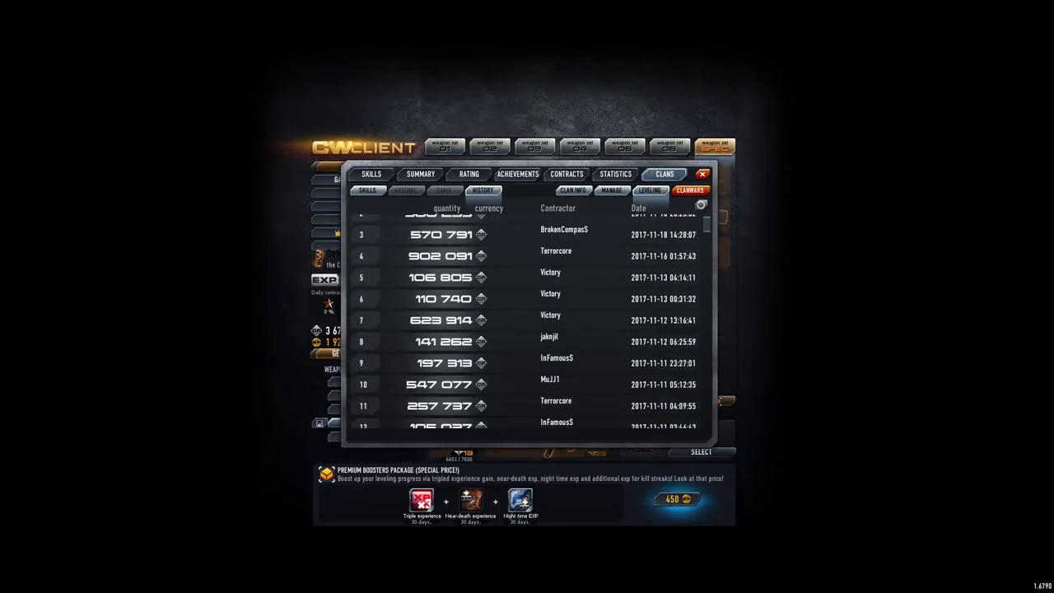
{"action": "scroll", "coordinate": [530, 321], "scroll_direction": "up", "scroll_amount": 1}
{"action": "scroll", "coordinate": [531, 321], "scroll_direction": "down", "scroll_amount": 1}
{"action": "scroll", "coordinate": [531, 321], "scroll_direction": "down", "scroll_amount": 1}
{"action": "scroll", "coordinate": [523, 321], "scroll_direction": "down", "scroll_amount": 1}
{"action": "scroll", "coordinate": [524, 321], "scroll_direction": "down", "scroll_amount": 1}
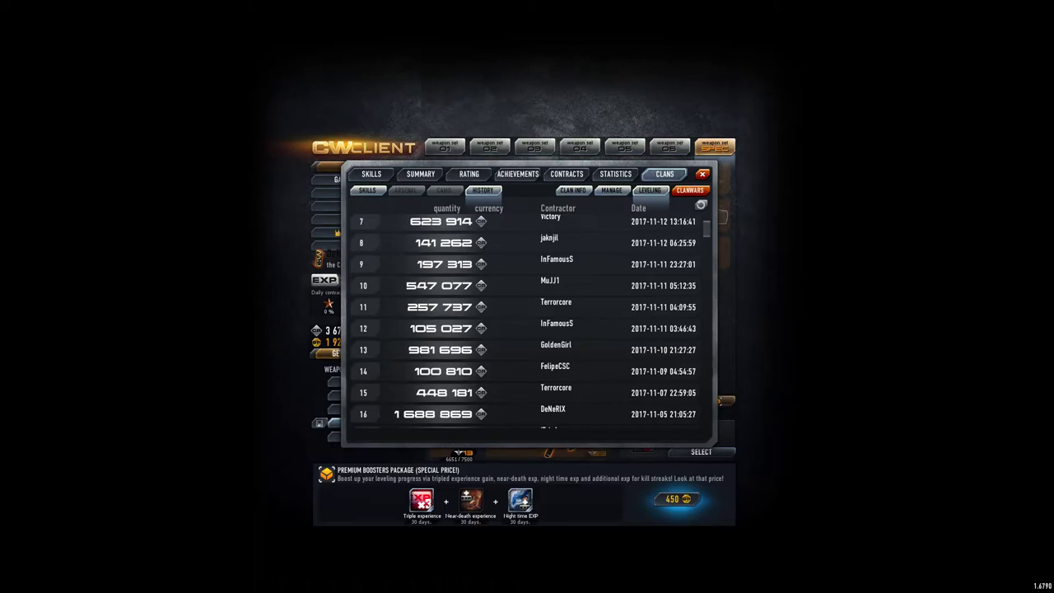
{"action": "left_click", "coordinate": [611, 190]}
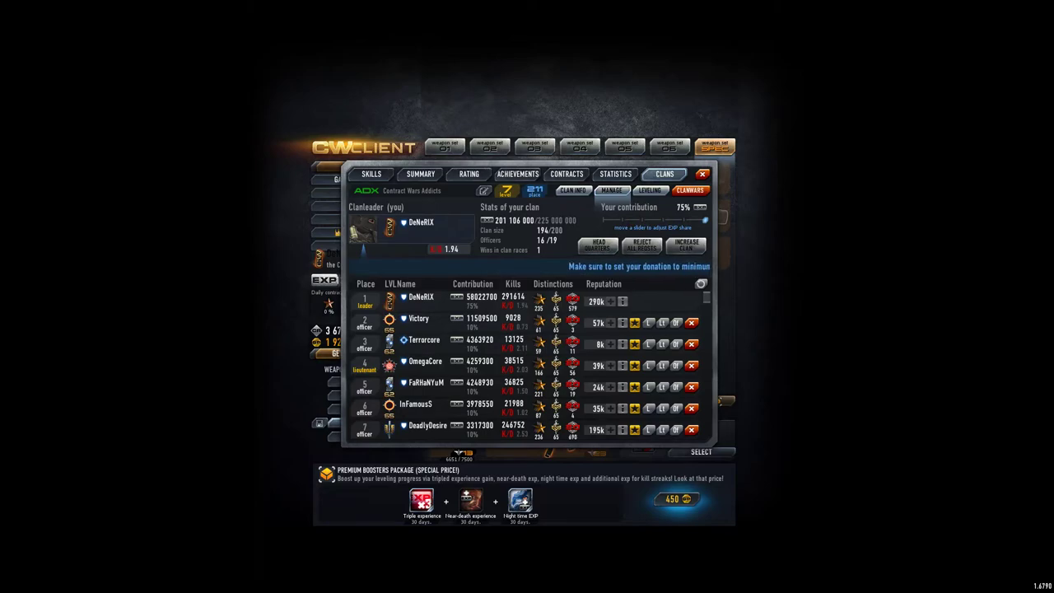
{"action": "scroll", "coordinate": [526, 363], "scroll_direction": "down", "scroll_amount": 2}
{"action": "scroll", "coordinate": [527, 362], "scroll_direction": "down", "scroll_amount": 2}
{"action": "scroll", "coordinate": [527, 362], "scroll_direction": "down", "scroll_amount": 1}
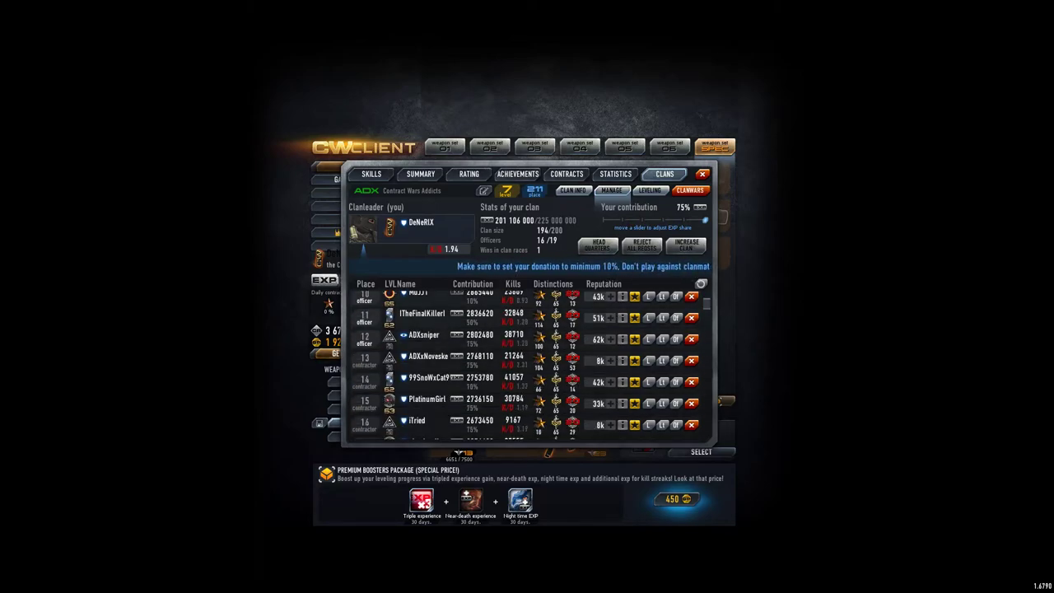
- Look through the donation history, then show clan skills with the 135,475,335 balance
{"action": "left_click", "coordinate": [573, 190]}
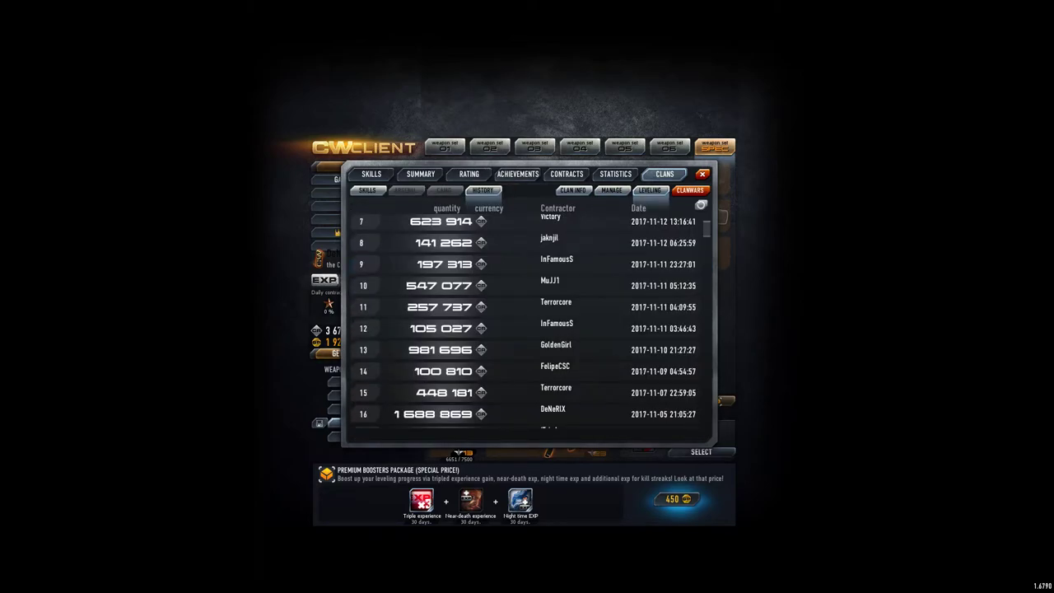
{"action": "scroll", "coordinate": [527, 321], "scroll_direction": "up", "scroll_amount": 1}
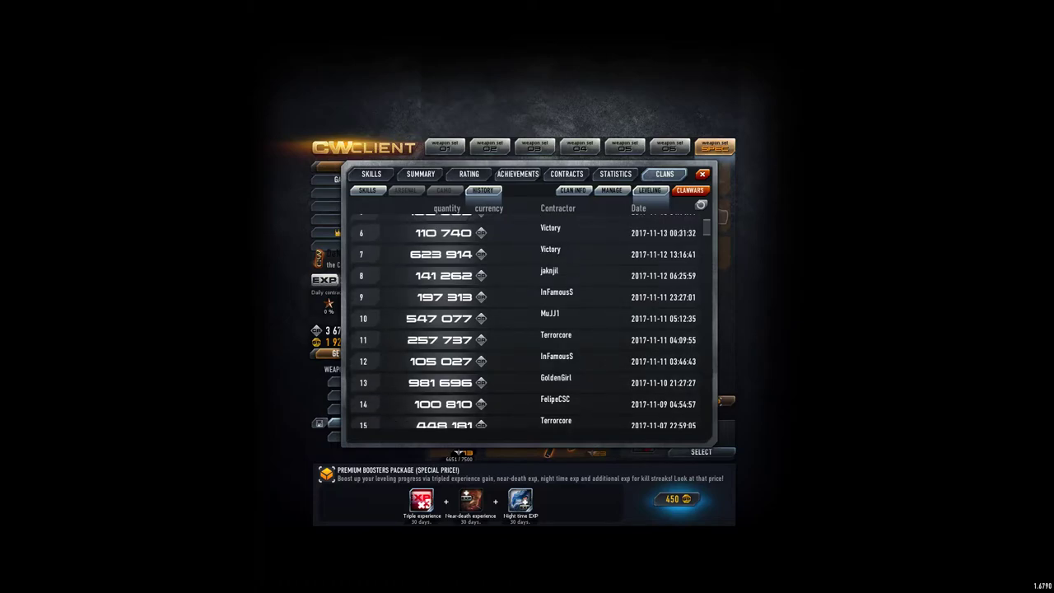
{"action": "scroll", "coordinate": [531, 321], "scroll_direction": "up", "scroll_amount": 3}
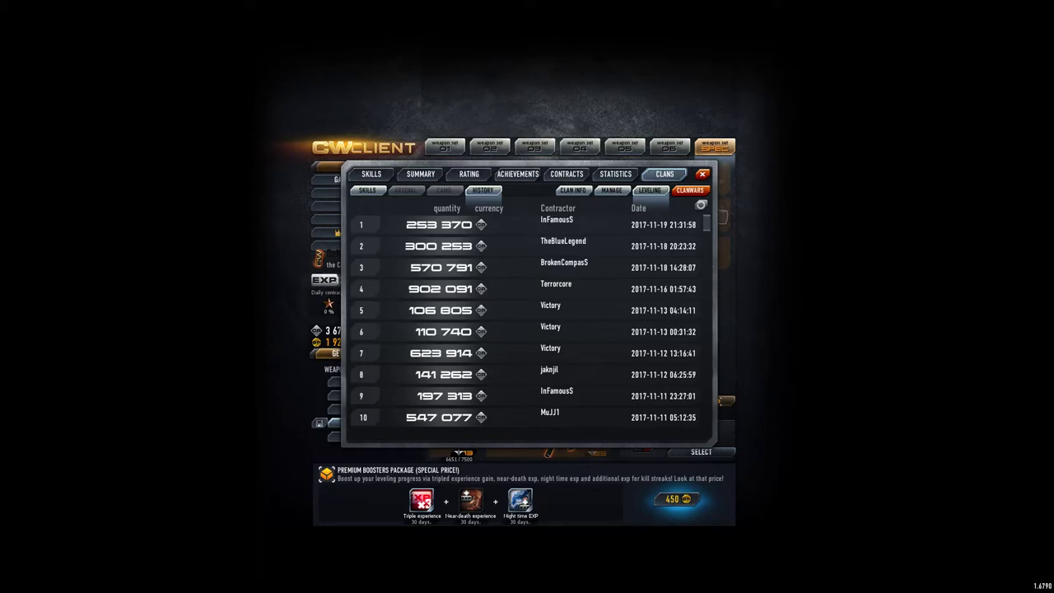
{"action": "left_click", "coordinate": [367, 190]}
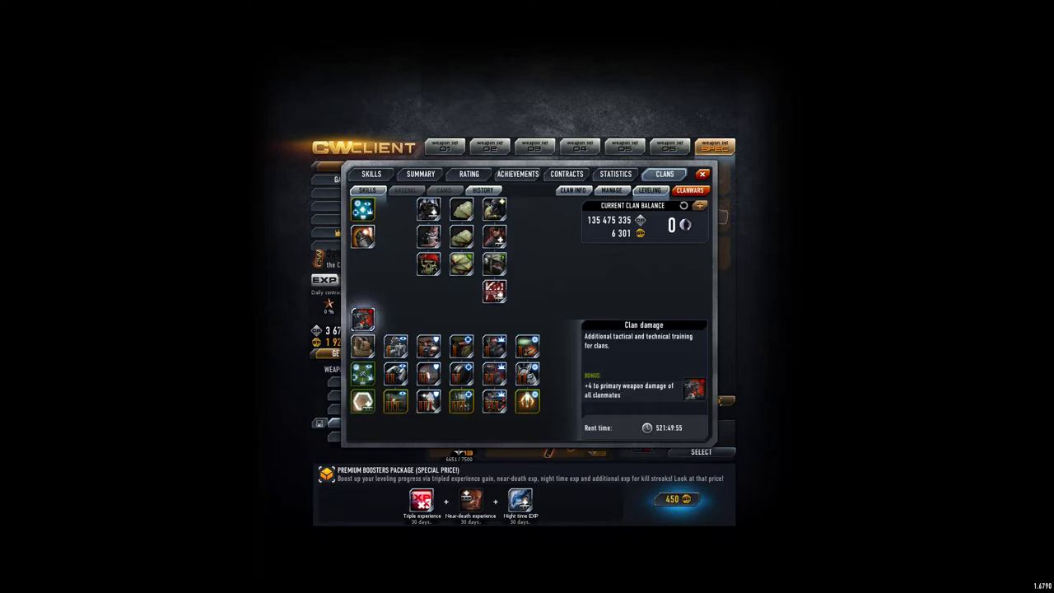
- Add 1,303,258 credits to the clan balance, bringing it to 136,778,593
{"action": "left_click", "coordinate": [611, 190]}
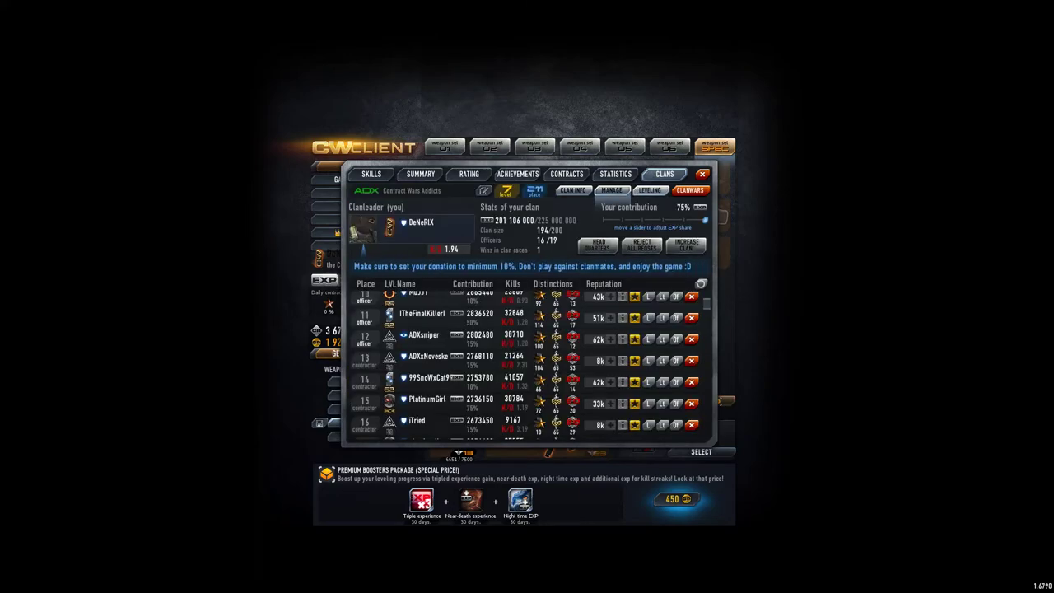
{"action": "left_click", "coordinate": [367, 190]}
{"action": "left_click", "coordinate": [698, 205]}
{"action": "left_click_drag", "start_coordinate": [479, 303], "coordinate": [515, 304]}
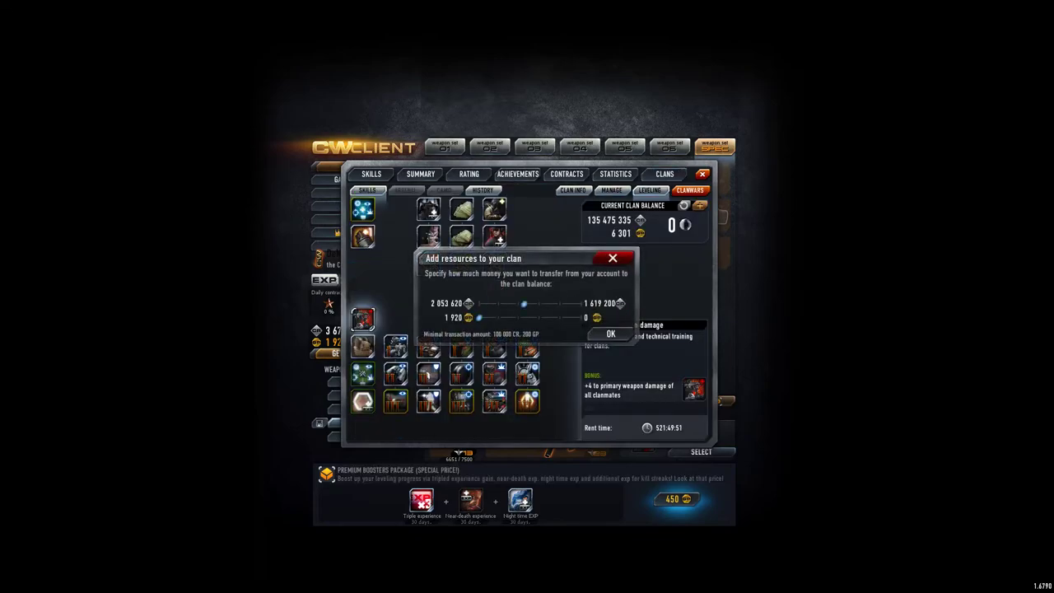
{"action": "left_click", "coordinate": [610, 334]}
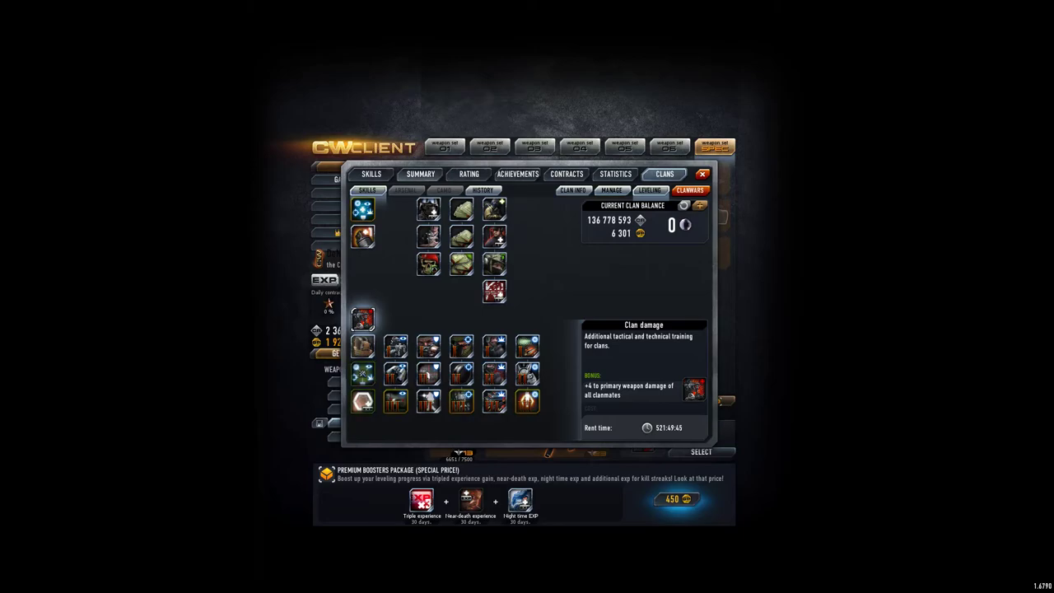
{"action": "left_click", "coordinate": [689, 189]}
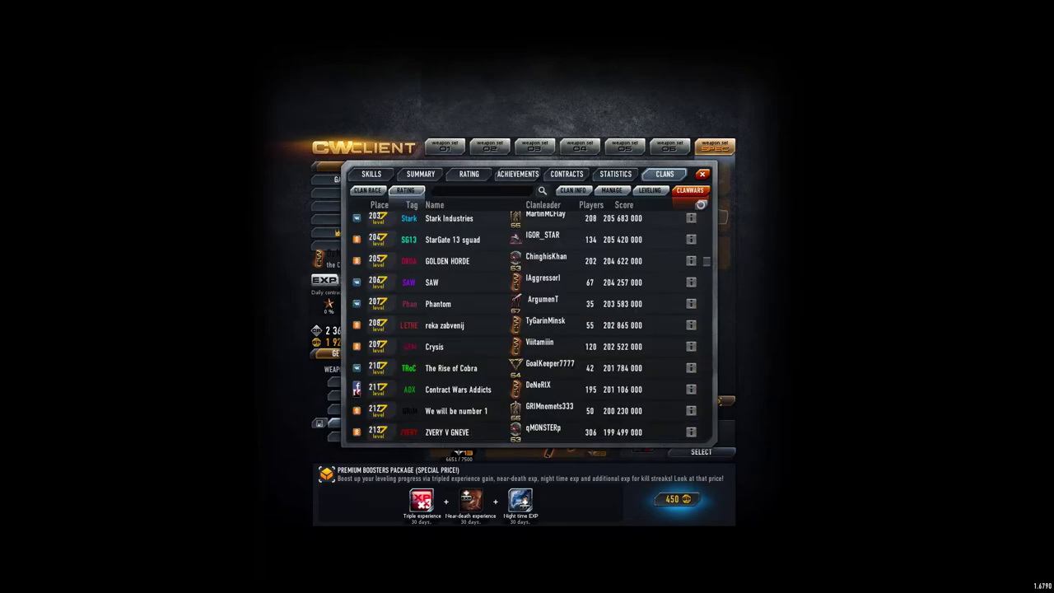
{"action": "scroll", "coordinate": [525, 327], "scroll_direction": "down", "scroll_amount": 3}
{"action": "scroll", "coordinate": [525, 327], "scroll_direction": "down", "scroll_amount": 2}
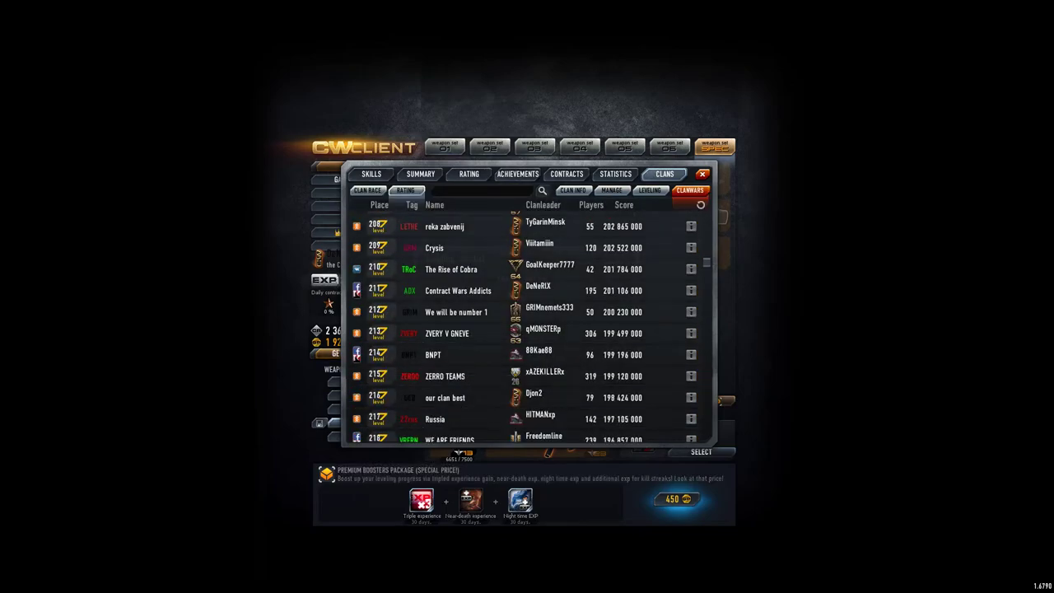
{"action": "scroll", "coordinate": [524, 327], "scroll_direction": "down", "scroll_amount": 1}
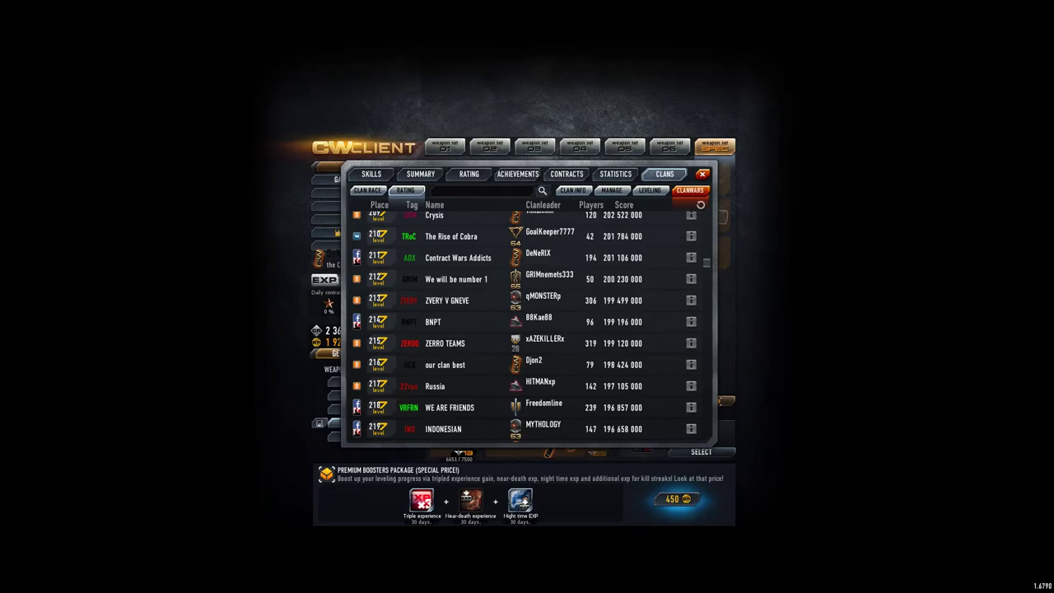
{"action": "scroll", "coordinate": [524, 327], "scroll_direction": "down", "scroll_amount": 1}
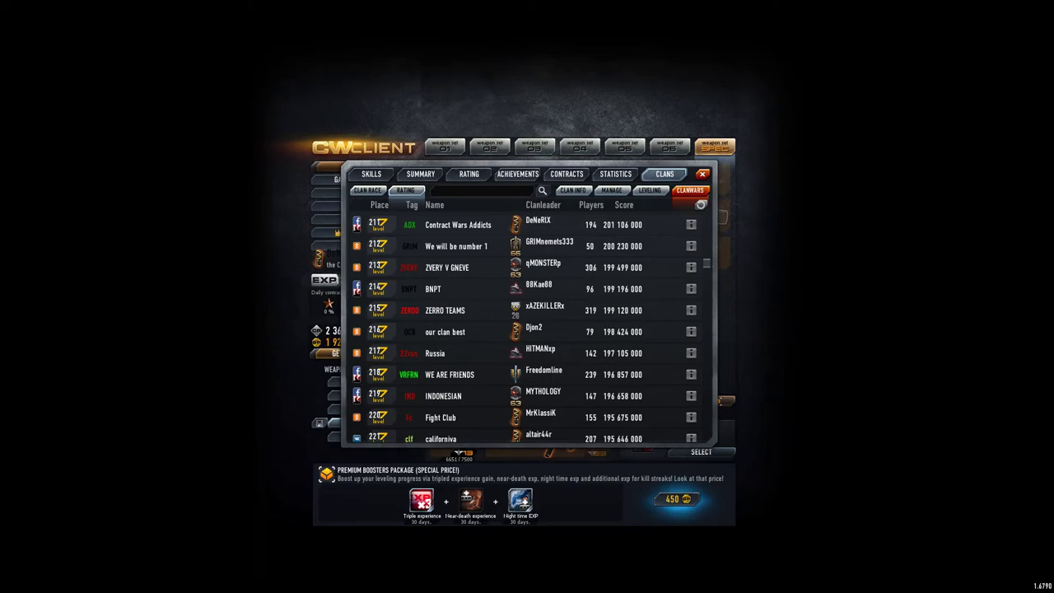
{"action": "scroll", "coordinate": [524, 327], "scroll_direction": "up", "scroll_amount": 3}
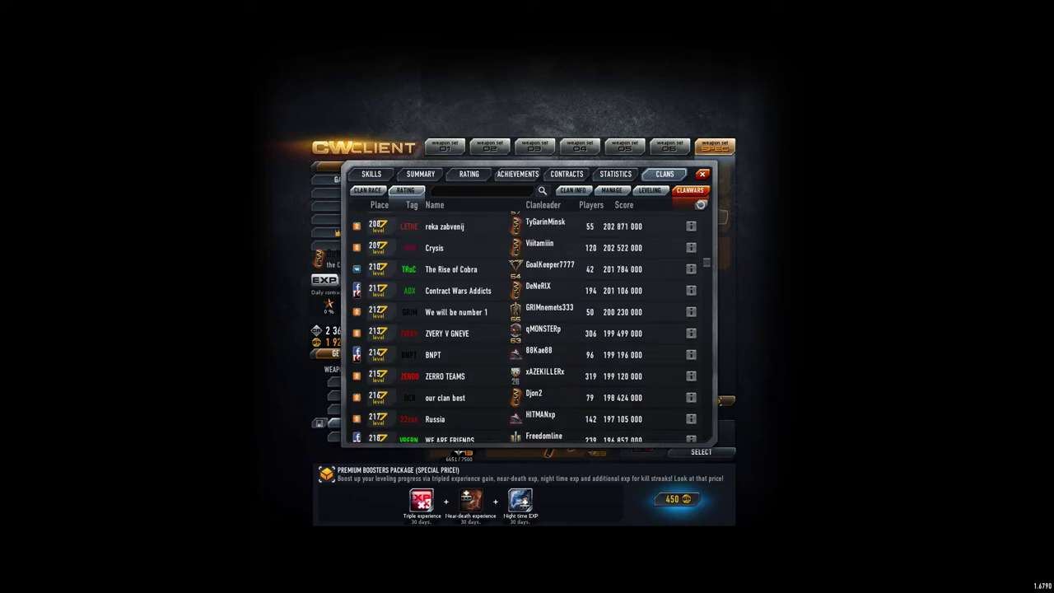
- Find Contract Wars Addicts at 211th place, then go back to the member roster
{"action": "left_click", "coordinate": [458, 290]}
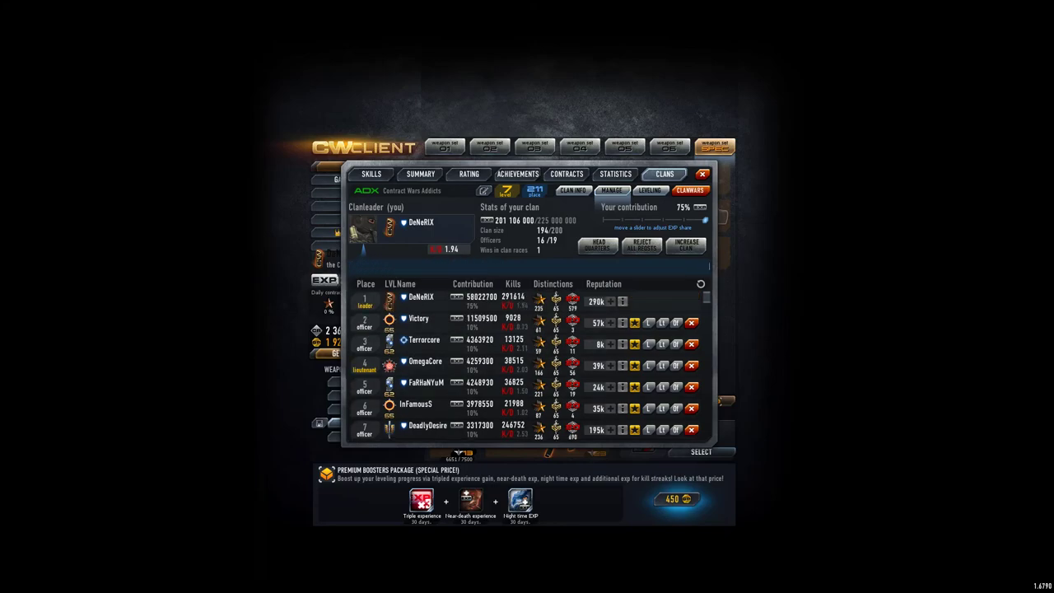
{"action": "left_click", "coordinate": [419, 174]}
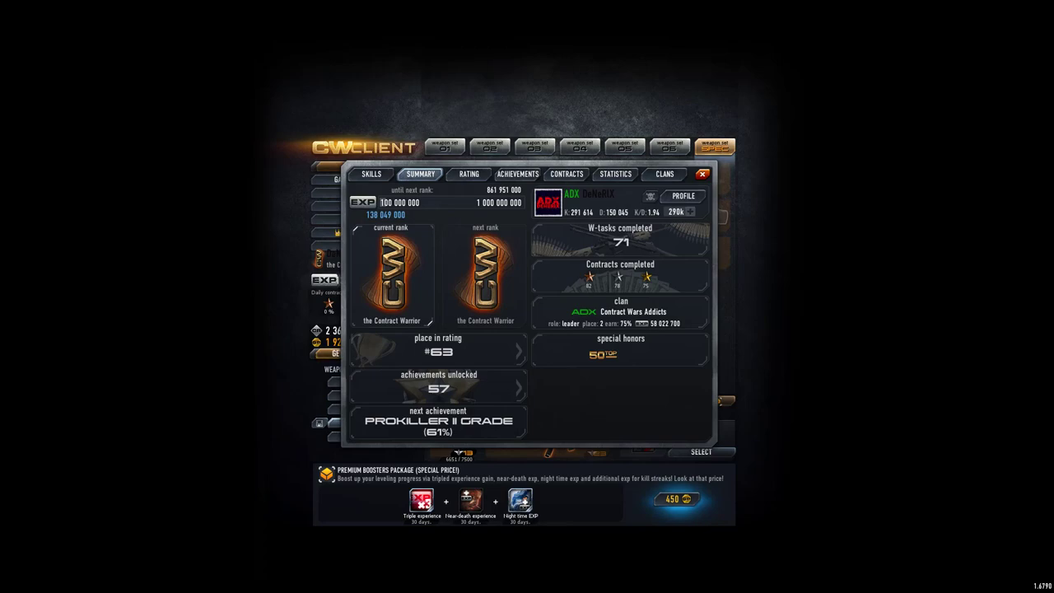
{"action": "left_click", "coordinate": [664, 173]}
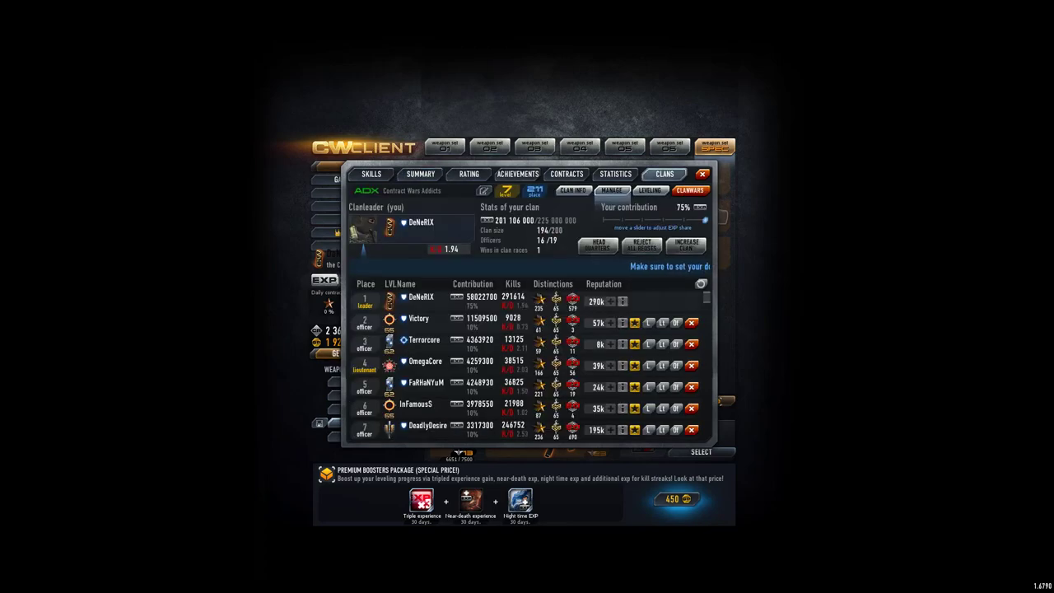